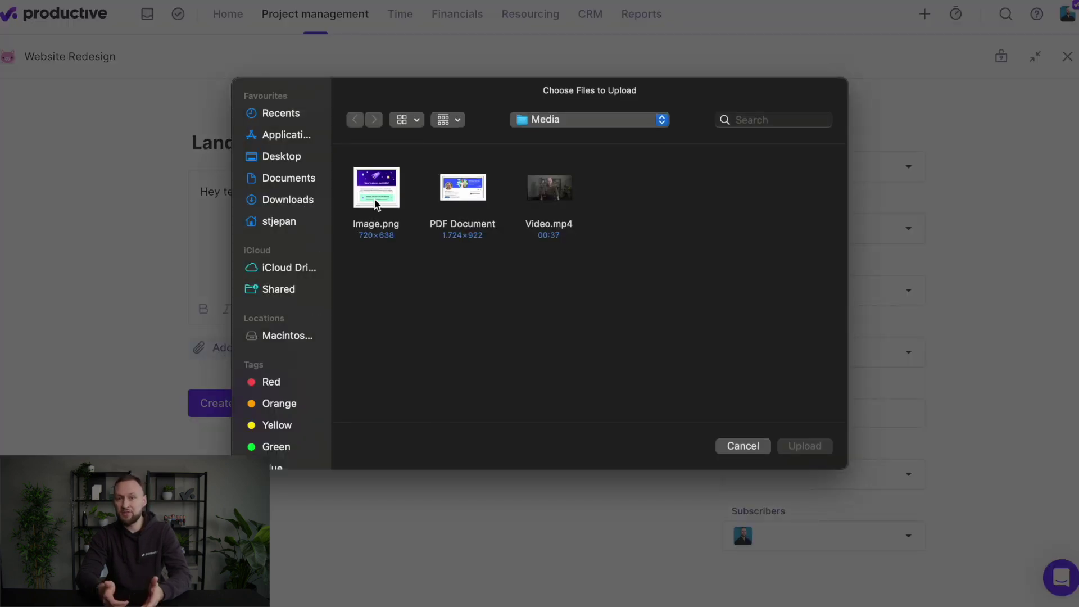
# Attach the PDF Document file to the Landing Page Visuals task and assign the task to the second teammate listed.
pyautogui.click(469, 192)
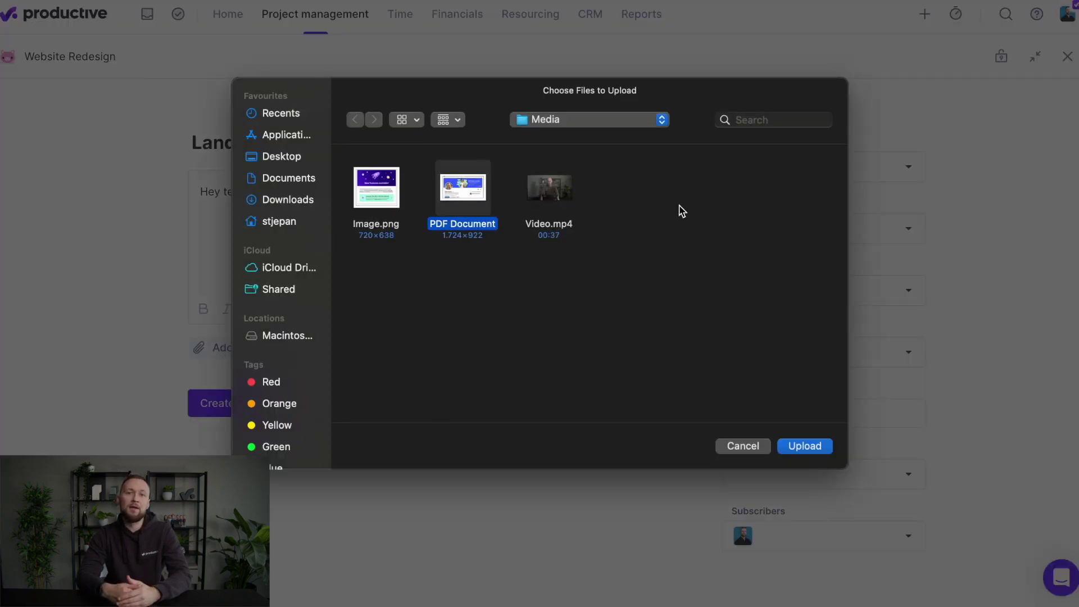
pyautogui.click(804, 446)
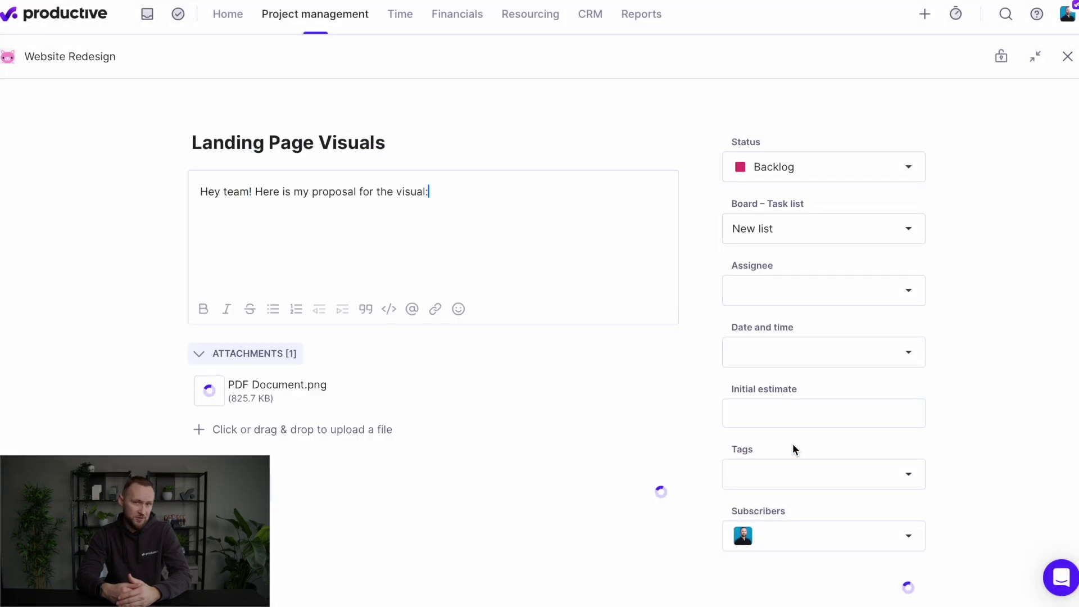
pyautogui.click(779, 298)
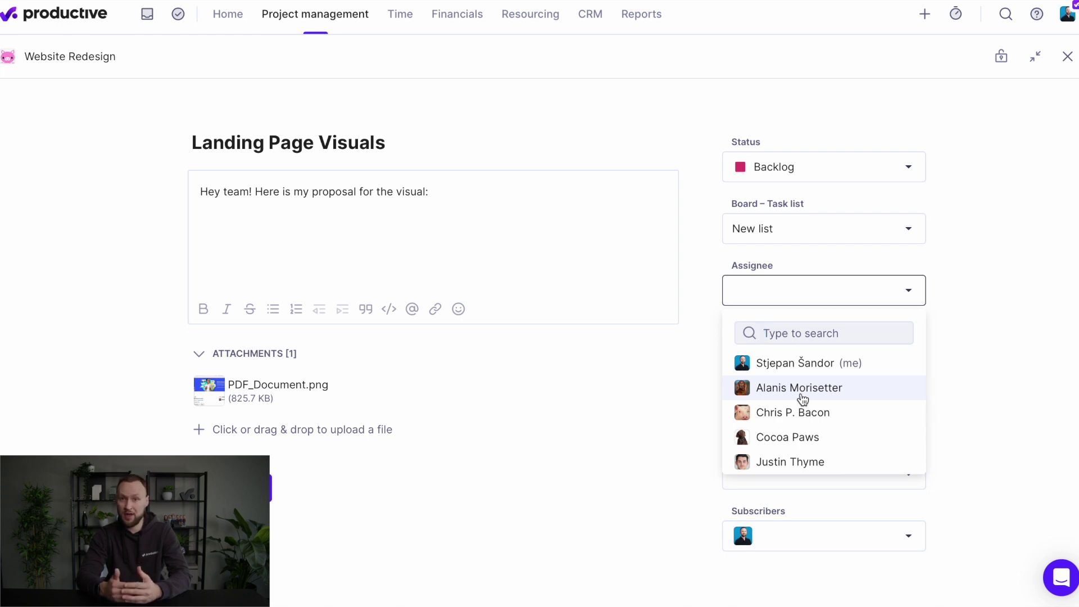
pyautogui.click(802, 398)
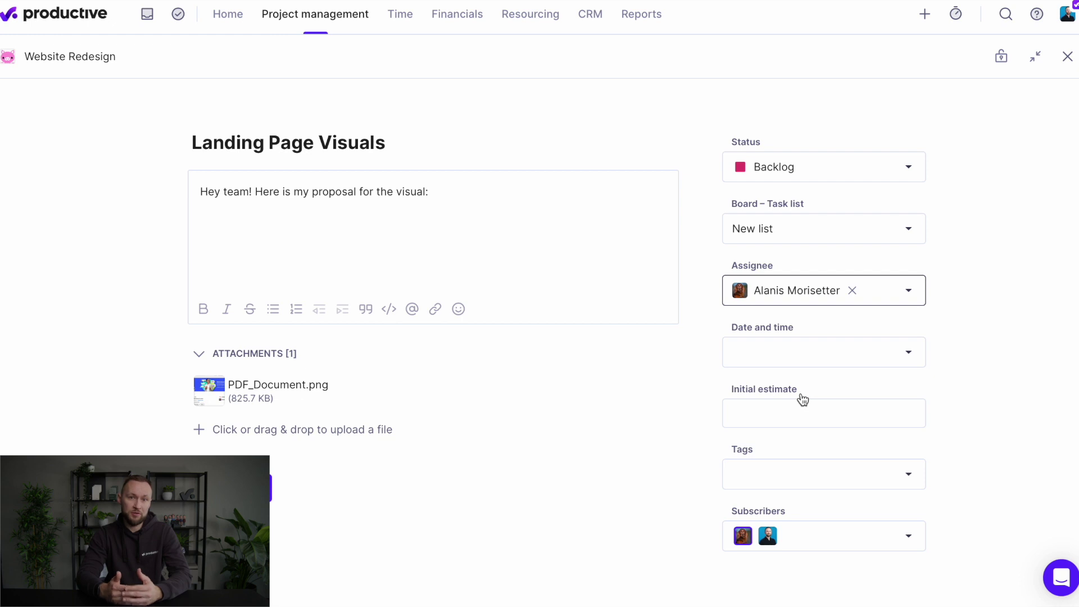
# Set the task's start date to March 1, 2024, its due date to March 19, and its status to Waiting For Approval.
pyautogui.click(833, 361)
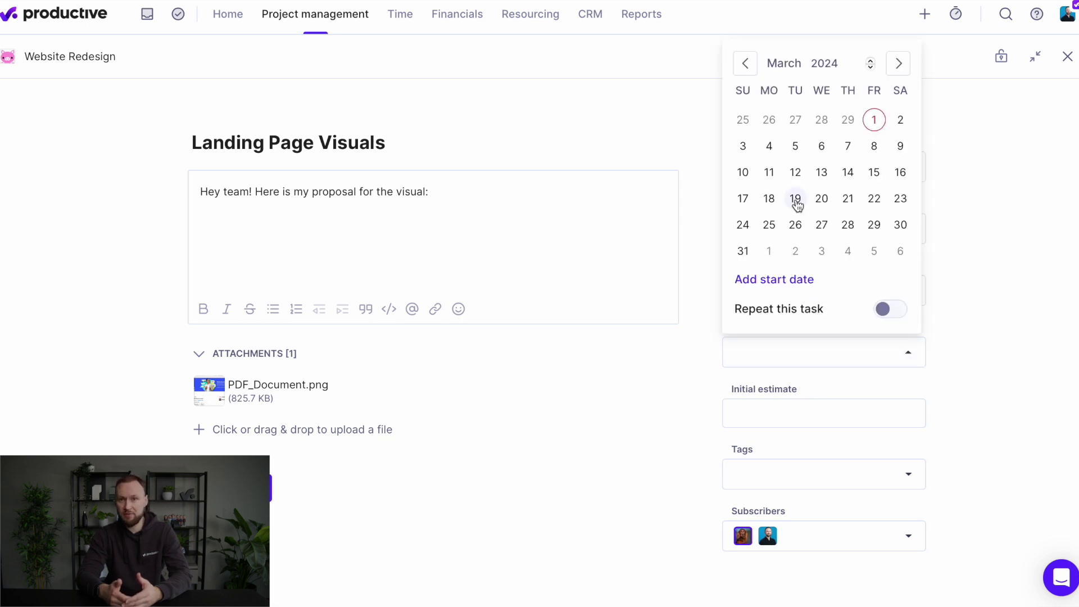
pyautogui.click(795, 201)
pyautogui.click(806, 280)
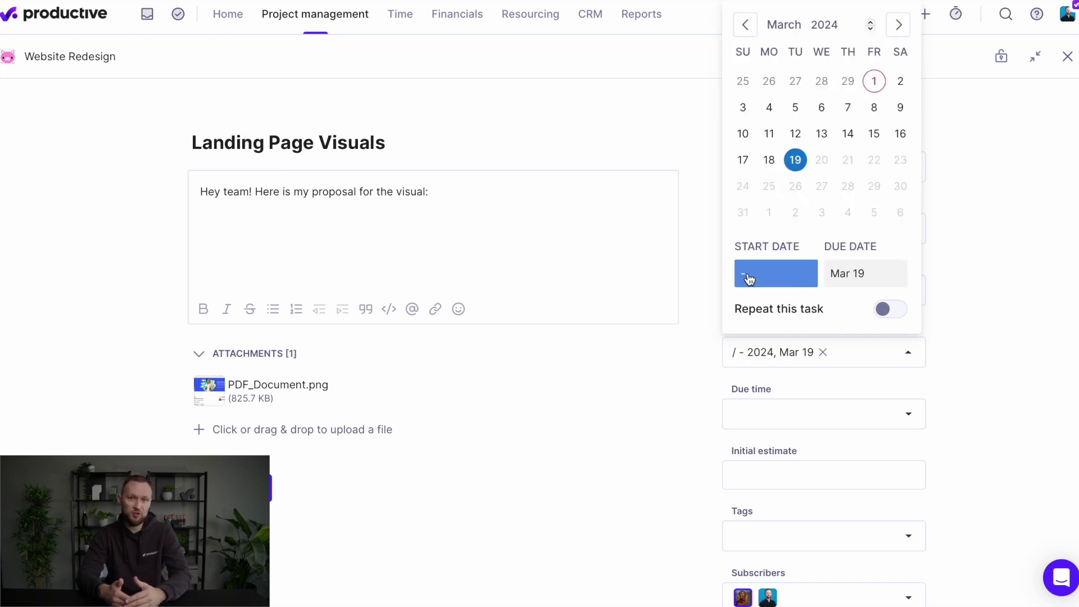
pyautogui.click(874, 81)
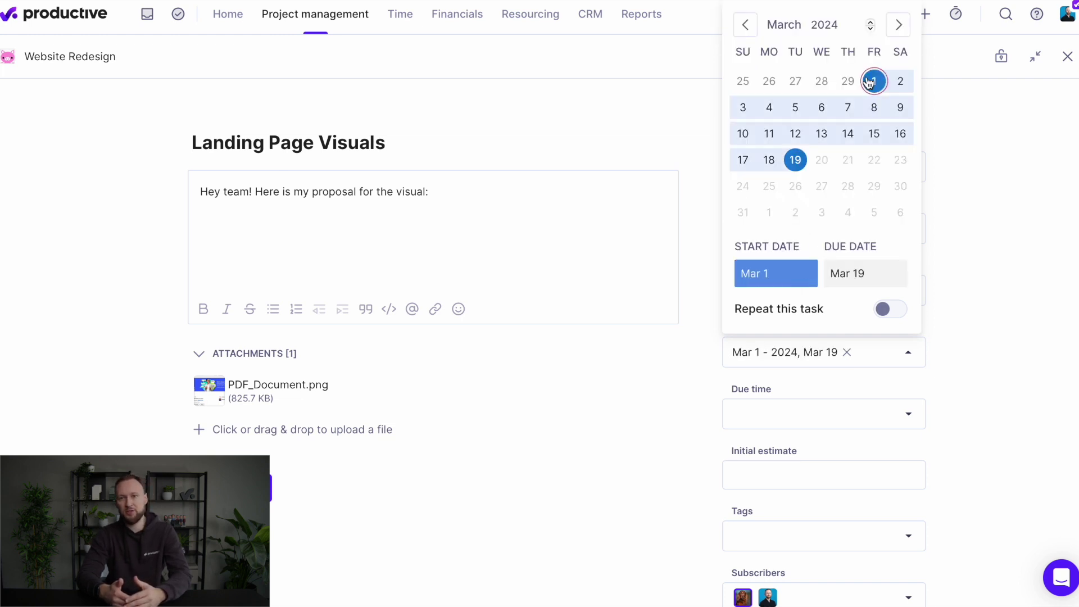
pyautogui.click(986, 299)
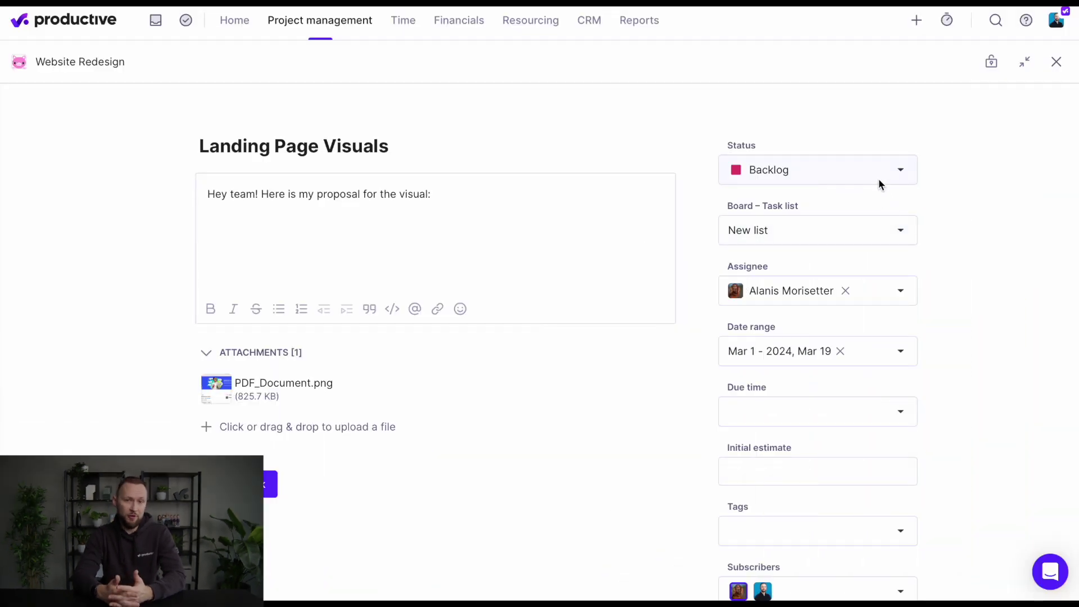
pyautogui.click(877, 172)
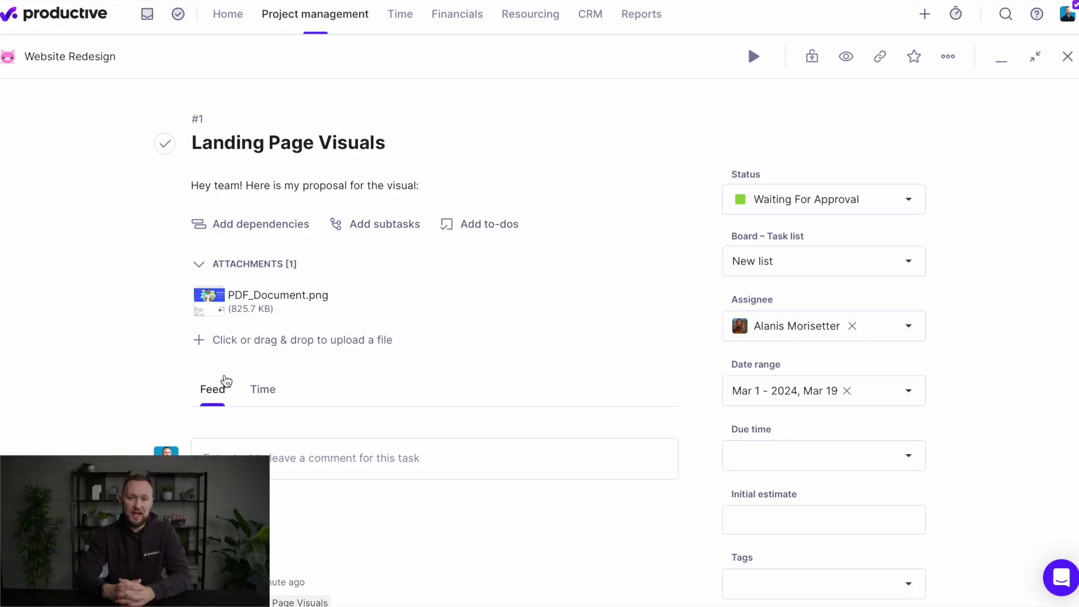
# Choose the Graphic Design service under Frontend Development + Design for the task's new time entry.
pyautogui.click(276, 393)
pyautogui.scroll(-3, 278, 394)
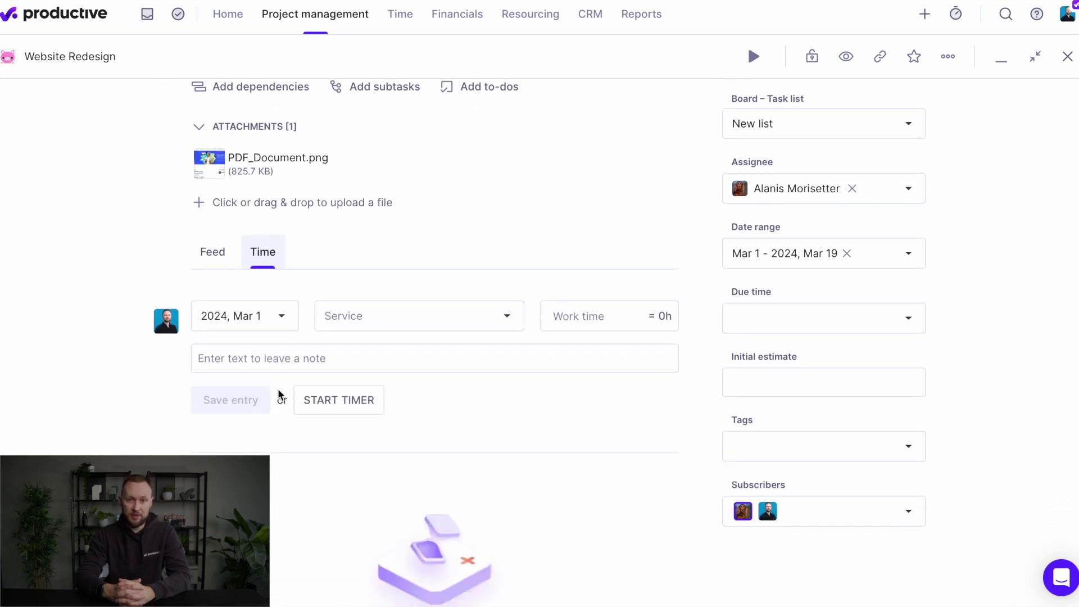
pyautogui.click(368, 333)
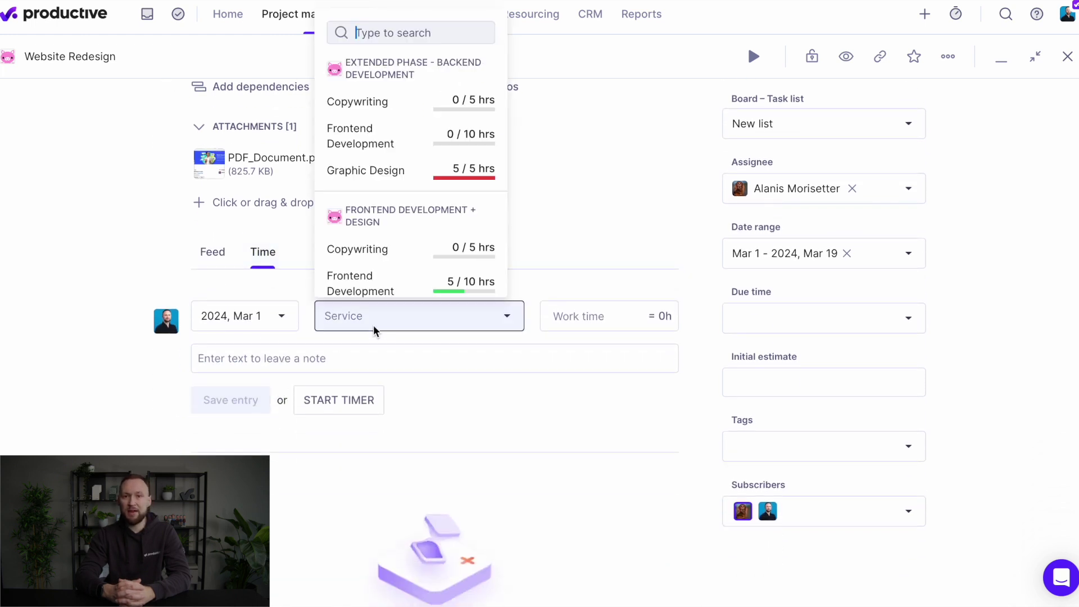
pyautogui.scroll(-1, 380, 267)
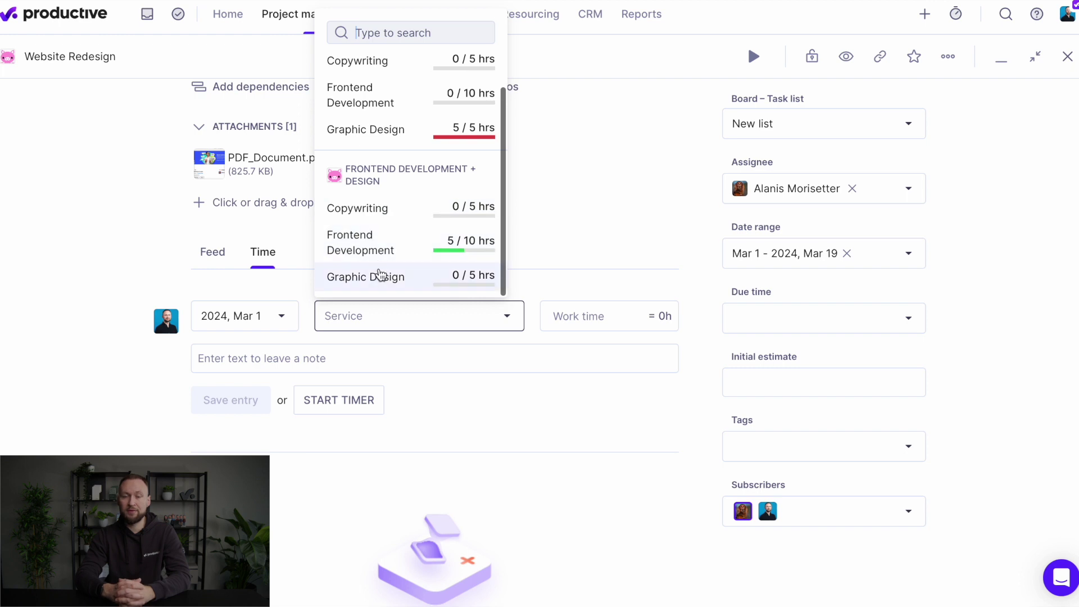
pyautogui.click(378, 276)
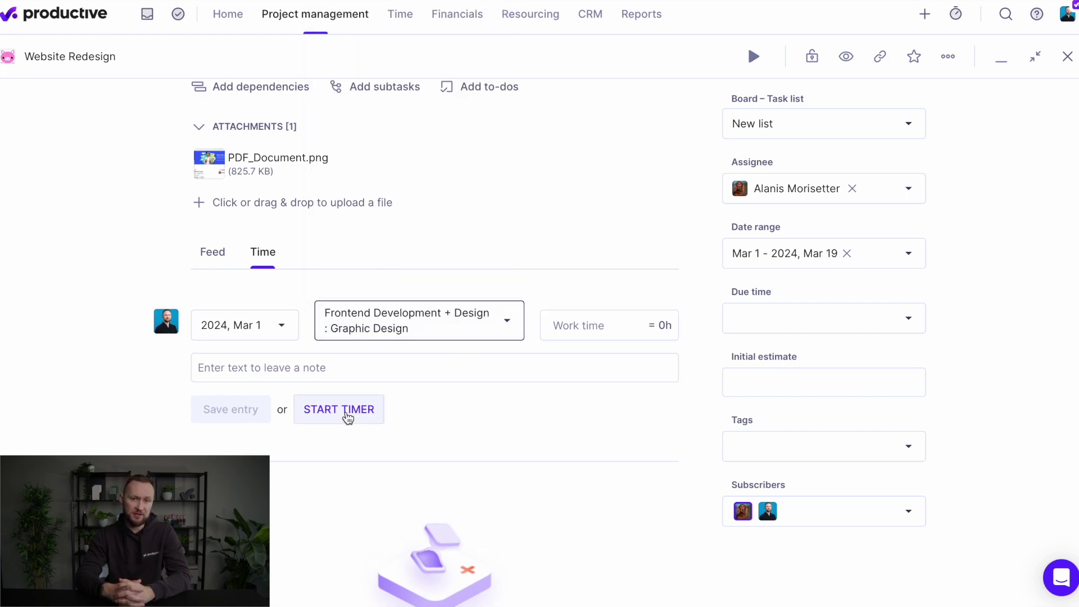
# Set the task's initial estimate to 4 hours.
pyautogui.click(733, 382)
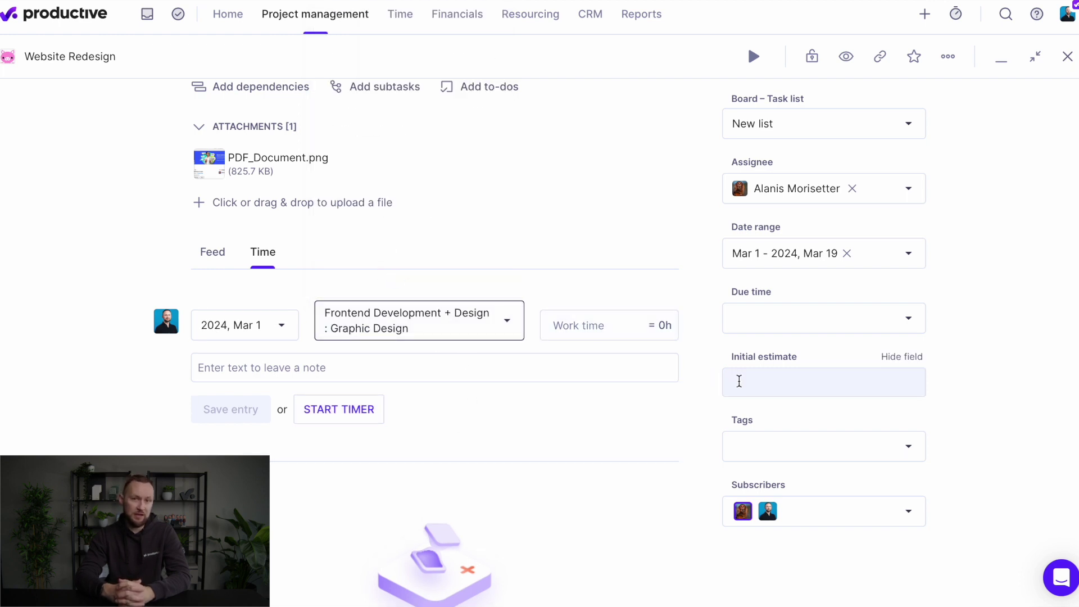
pyautogui.write('4')
pyautogui.click(1003, 395)
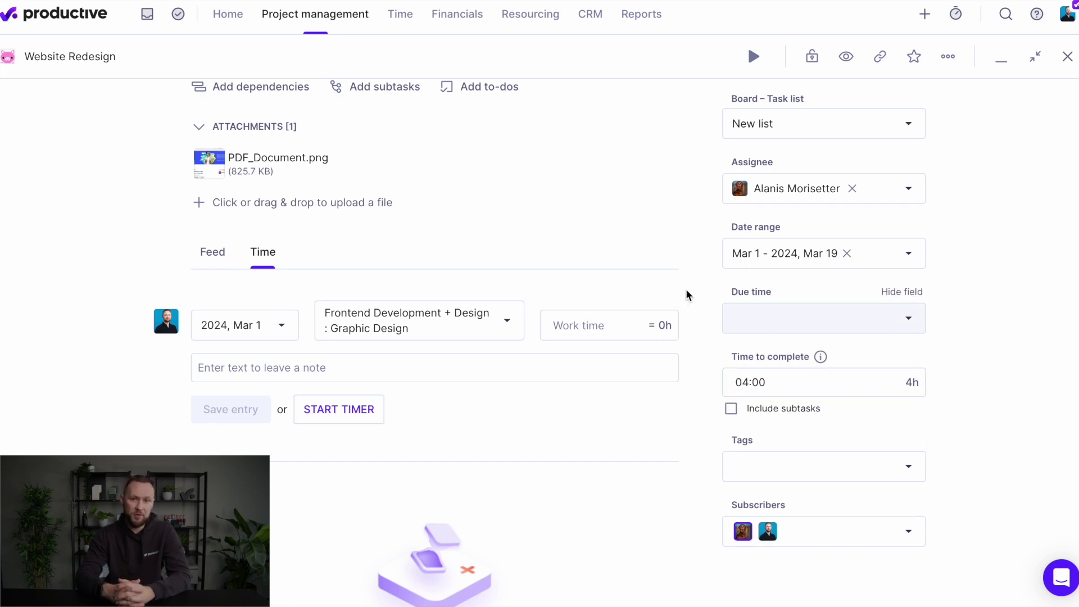
# Add a "Send Hex codes" to-do to the task and assign it to the third teammate listed.
pyautogui.scroll(2, 590, 219)
pyautogui.scroll(1, 588, 220)
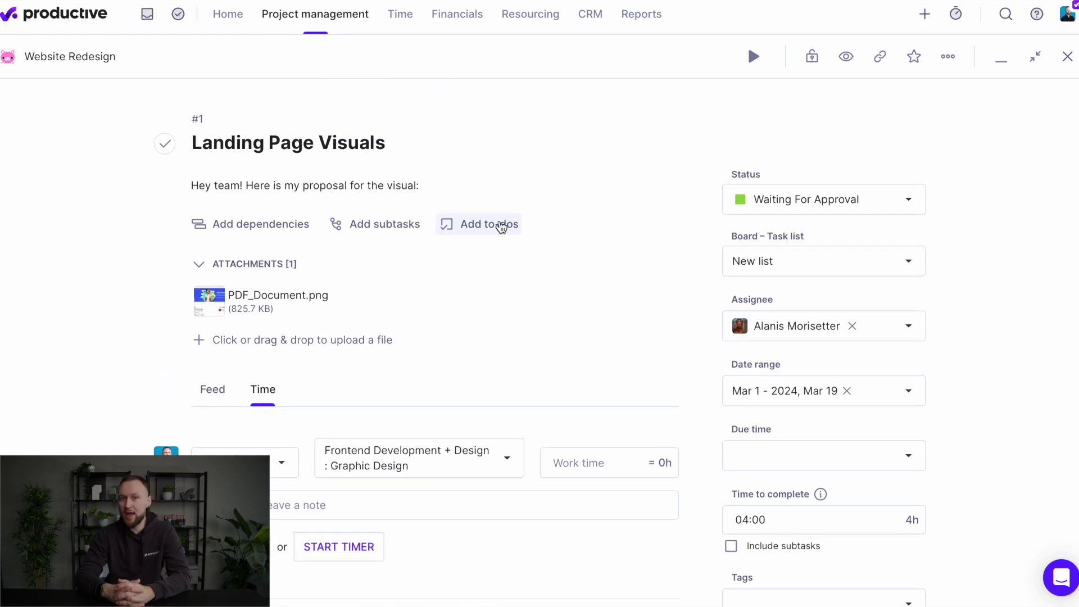
pyautogui.click(489, 224)
pyautogui.write('Send H')
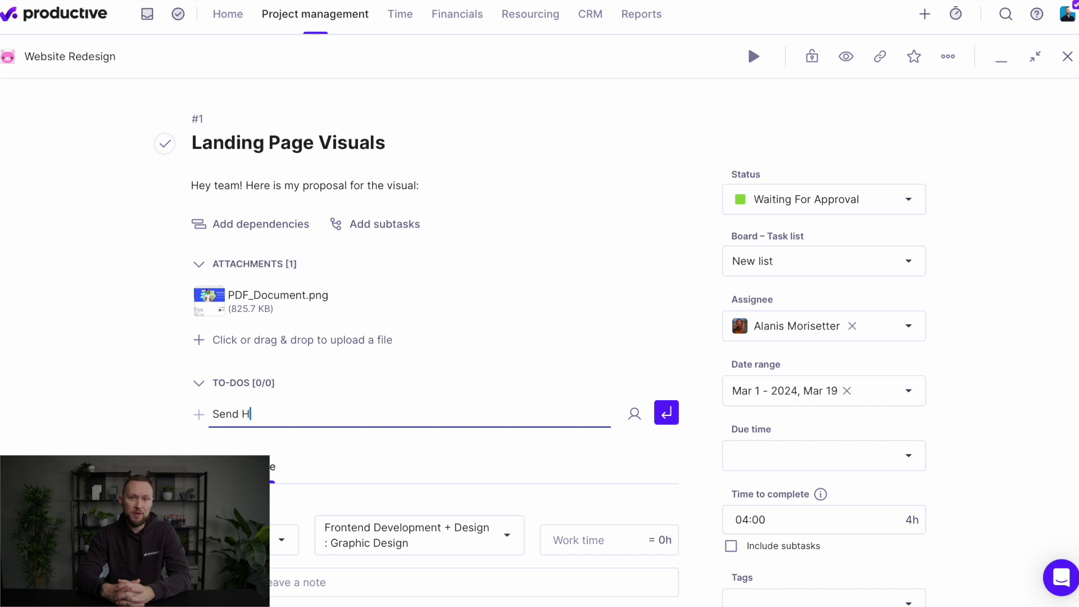
pyautogui.write('ex codes')
pyautogui.click(634, 414)
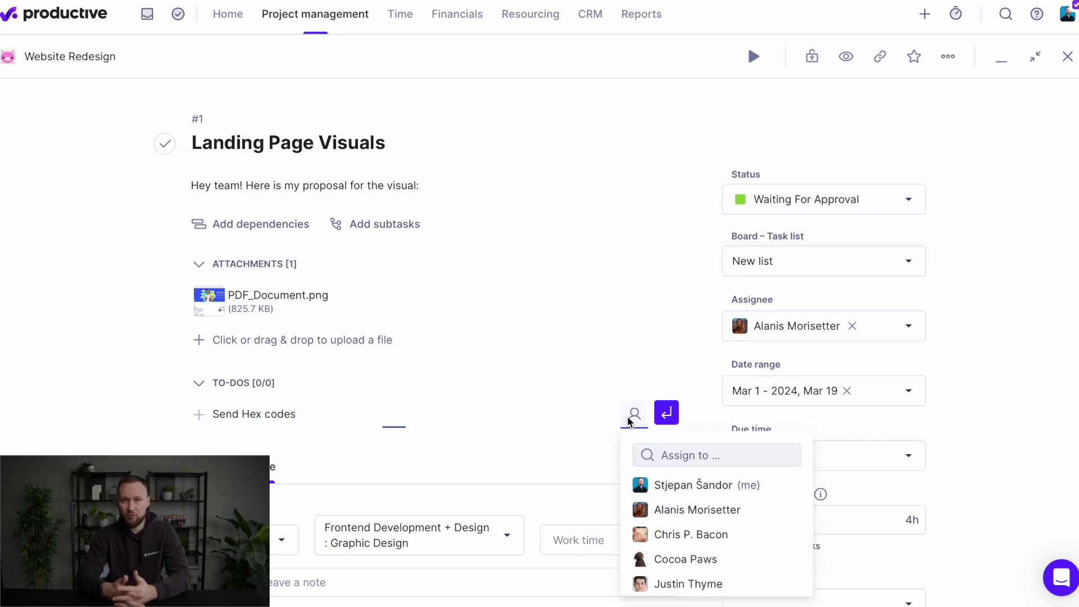
pyautogui.click(667, 536)
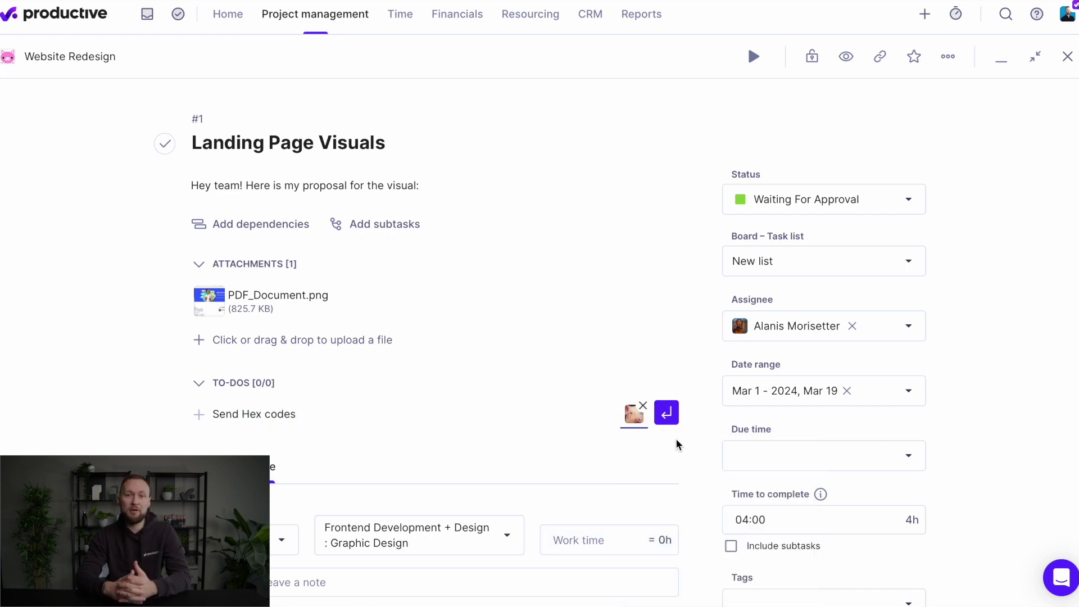
pyautogui.click(667, 414)
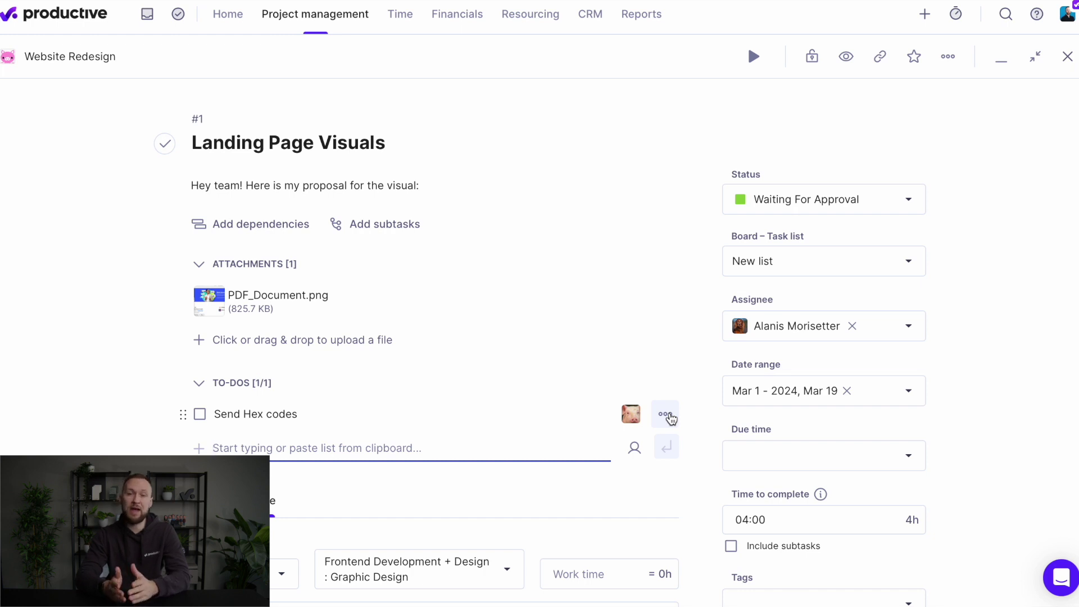
# Add a "Review Code" subtask to the task and assign it to a teammate.
pyautogui.click(418, 232)
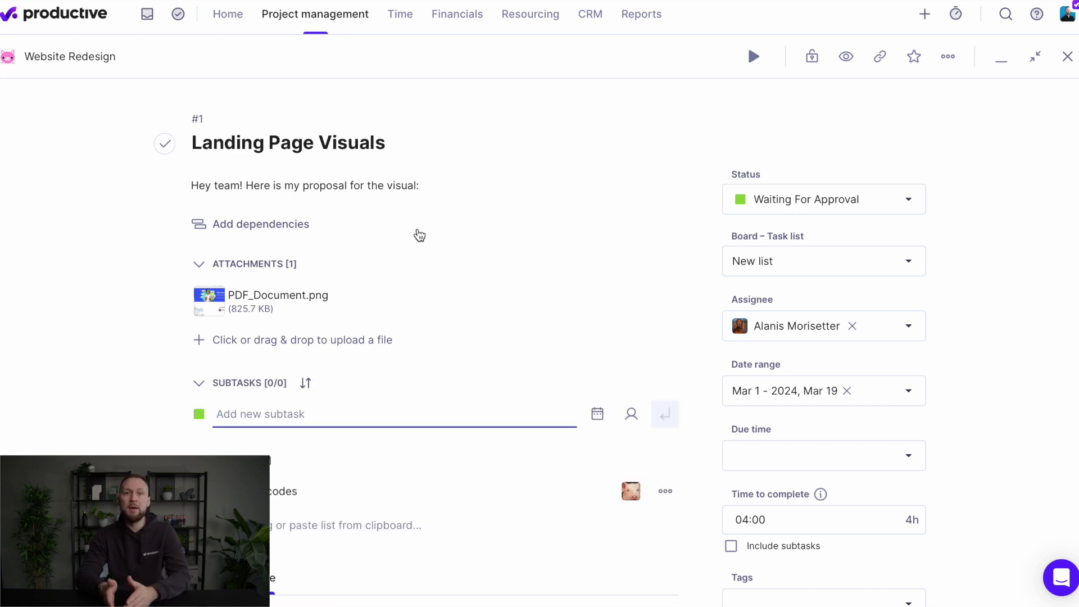
pyautogui.write('Review Code')
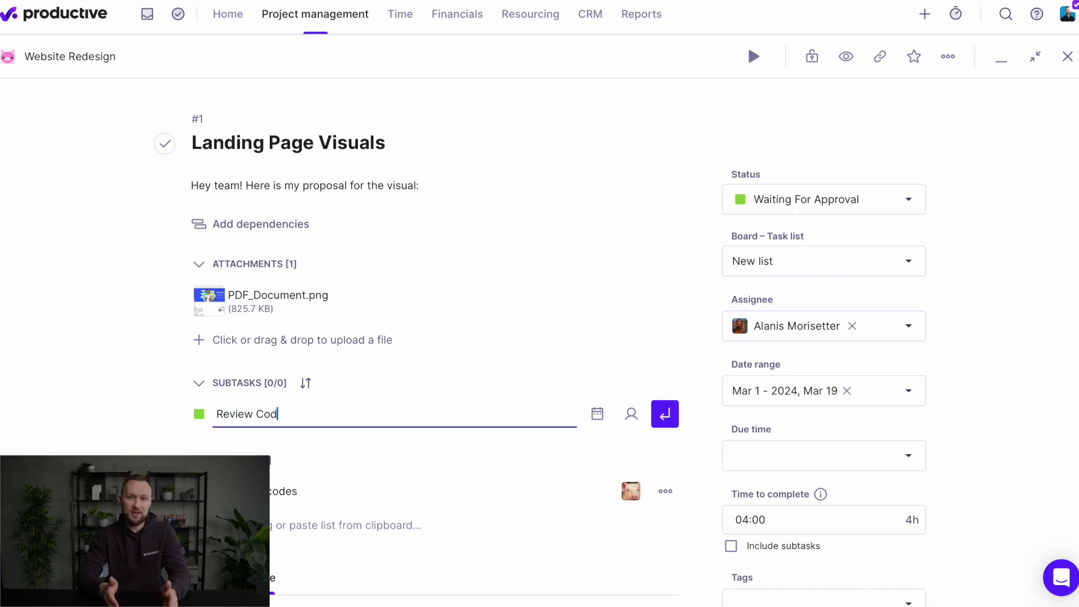
pyautogui.click(632, 414)
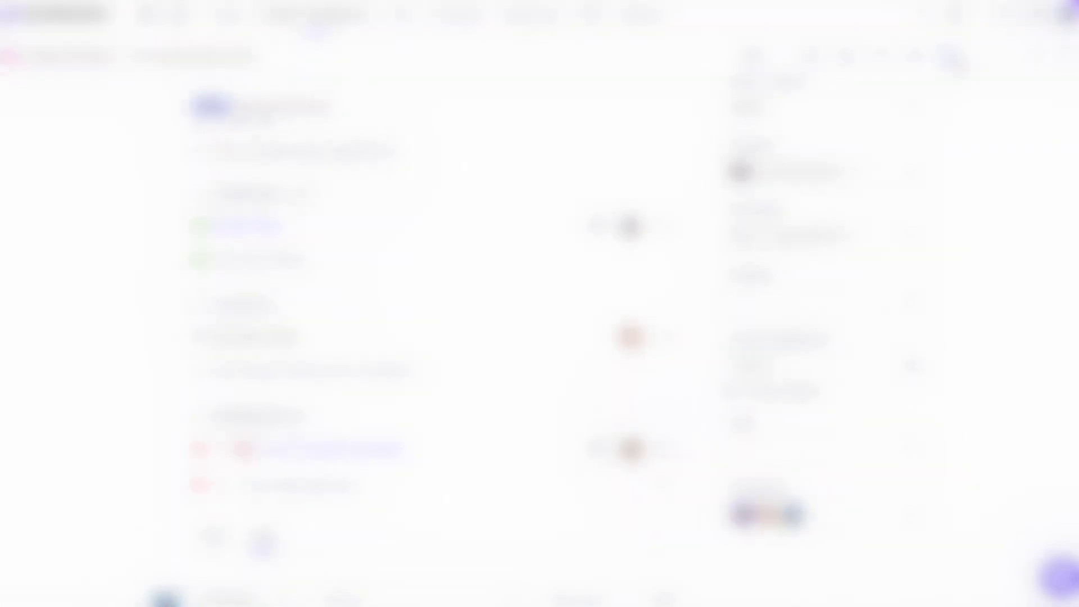
# Convert the Landing Page Visuals task to a milestone and set its Social Media Site to Instagram.
pyautogui.click(948, 56)
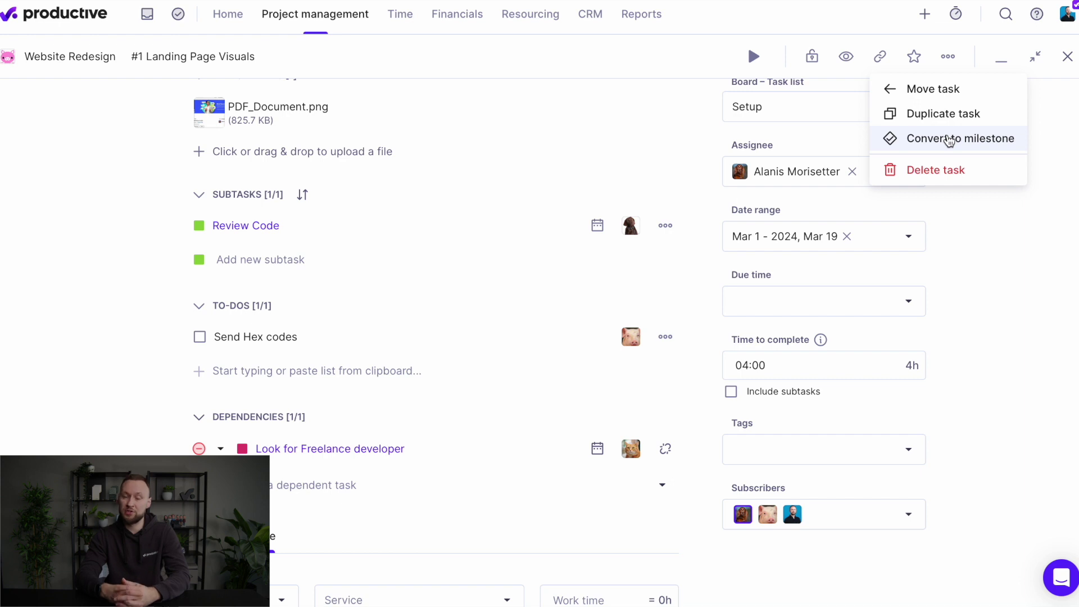
pyautogui.click(949, 139)
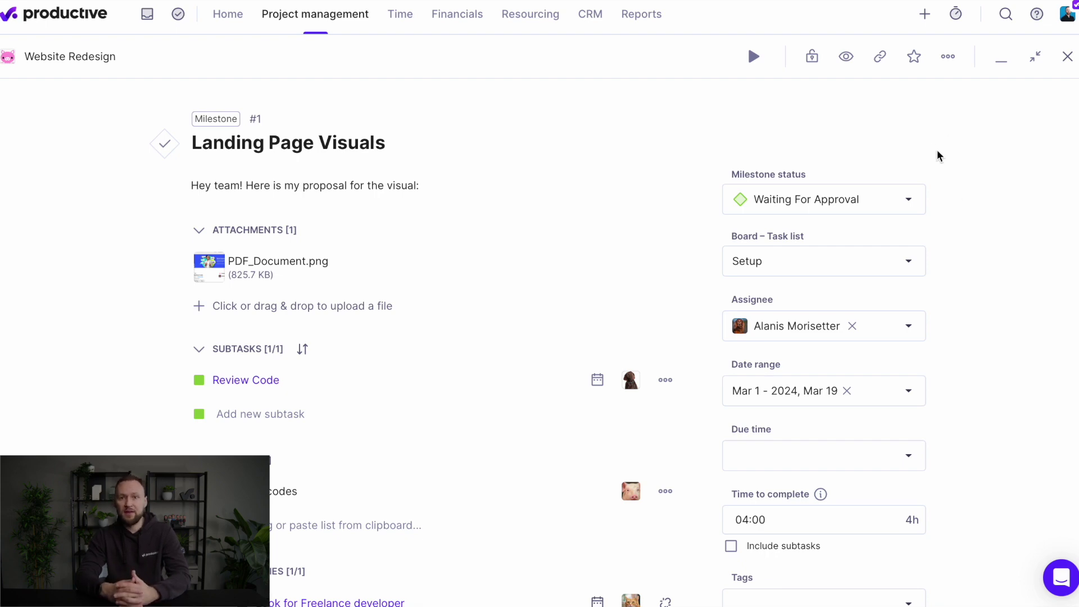
pyautogui.scroll(-8, 937, 153)
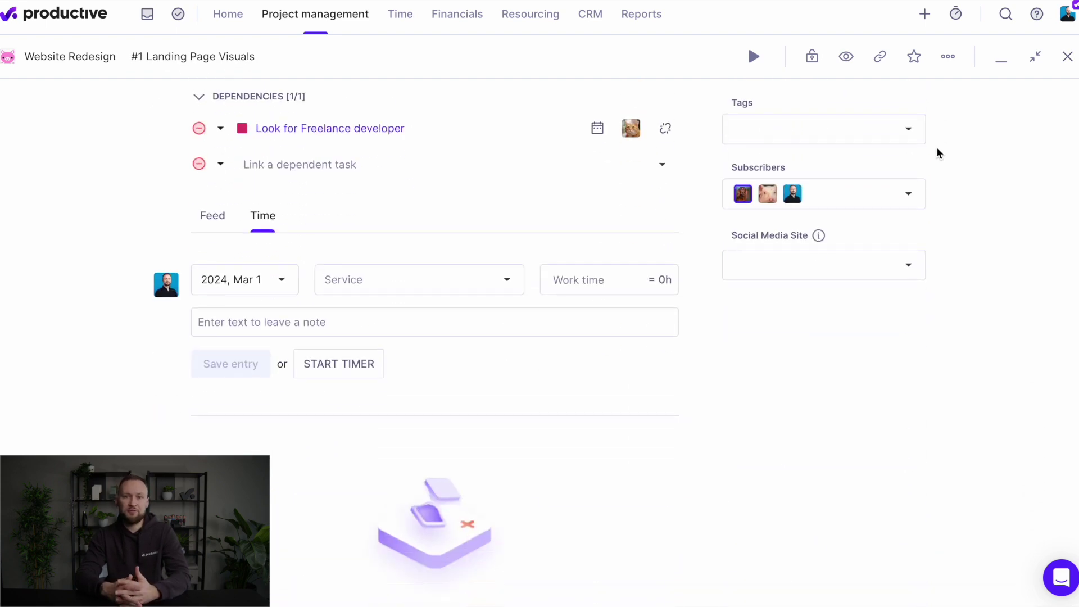
pyautogui.click(849, 273)
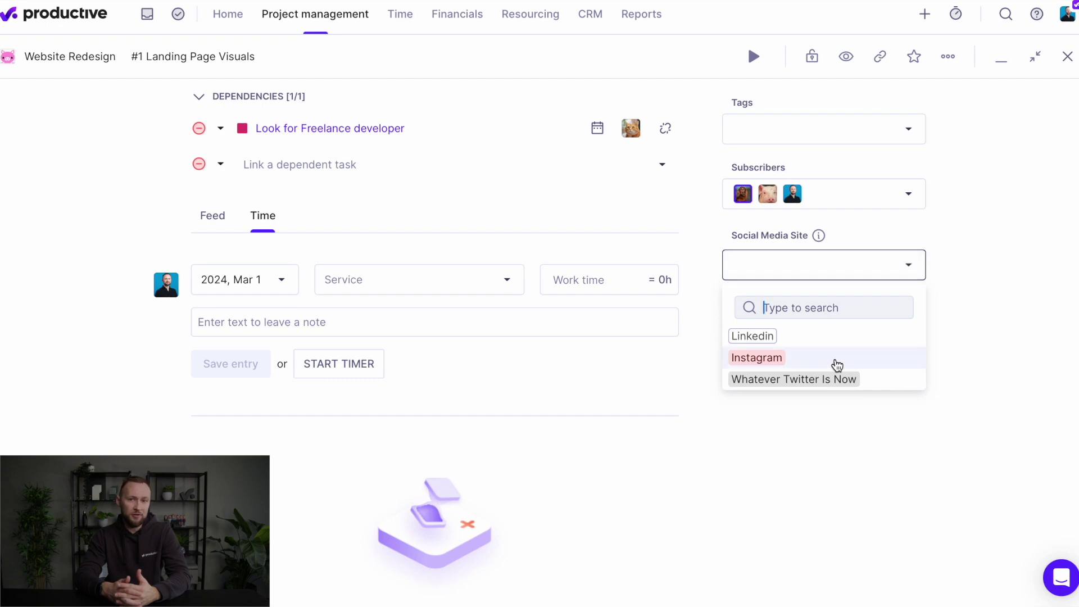
pyautogui.click(837, 365)
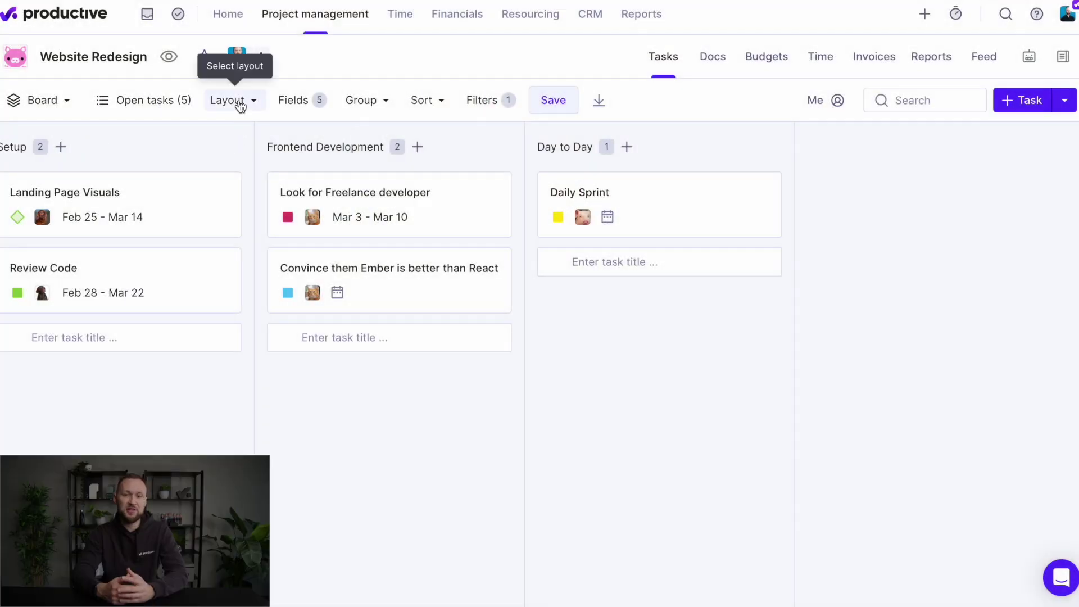
# Change the Website Redesign tasks from the board to a table layout and add Assignee to the visible fields.
pyautogui.click(240, 104)
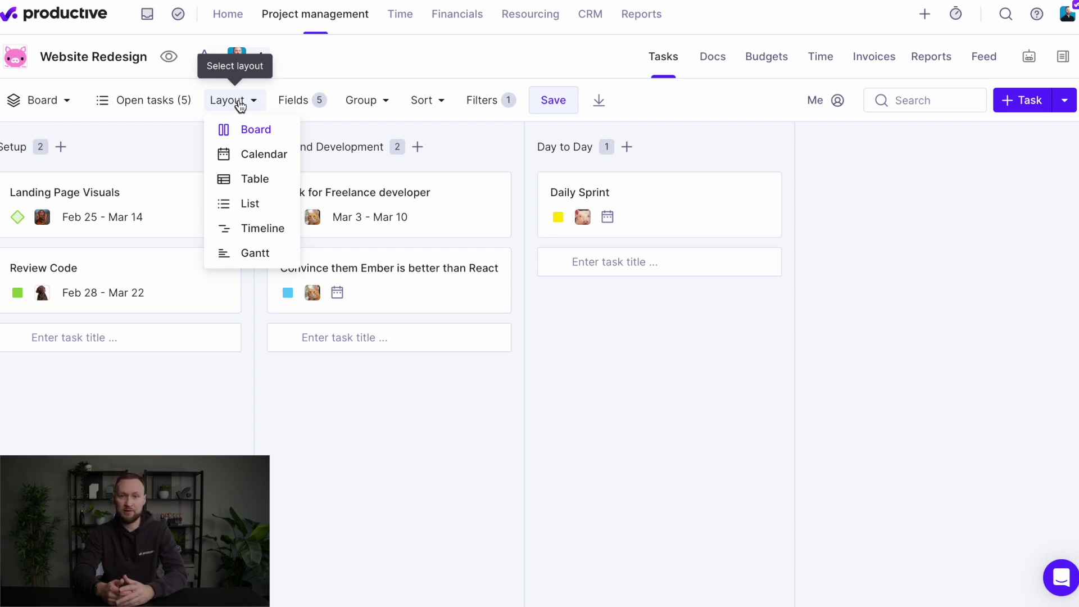
pyautogui.click(243, 251)
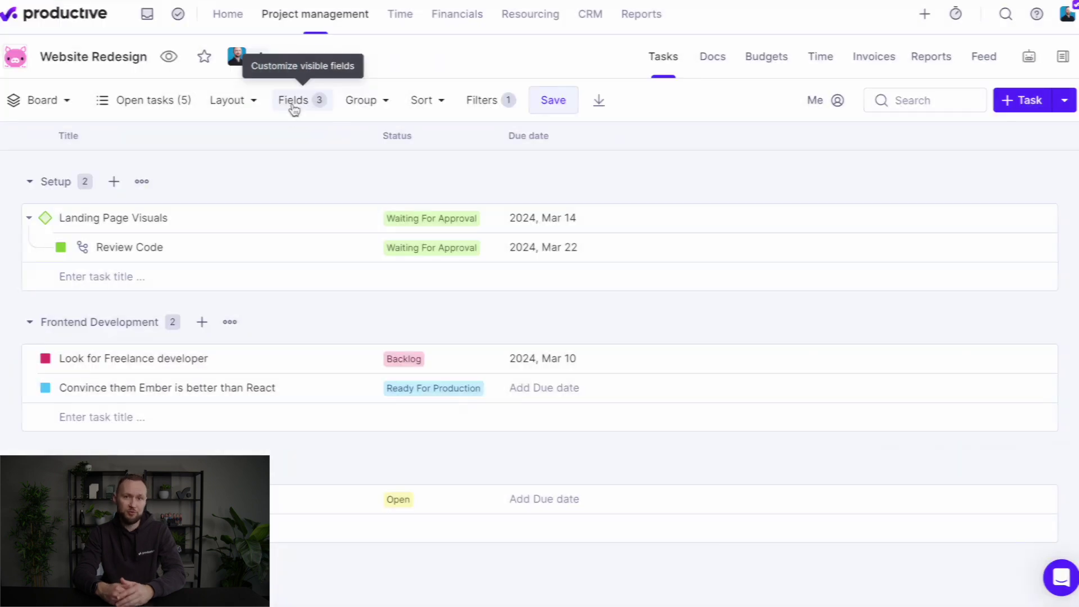
pyautogui.click(293, 108)
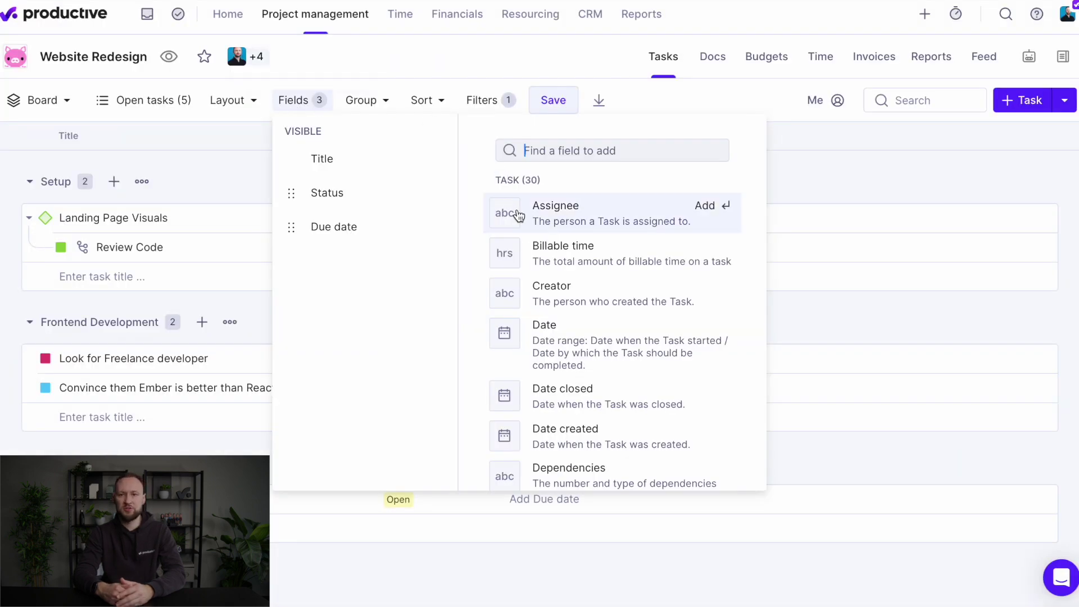
pyautogui.click(518, 216)
pyautogui.click(795, 181)
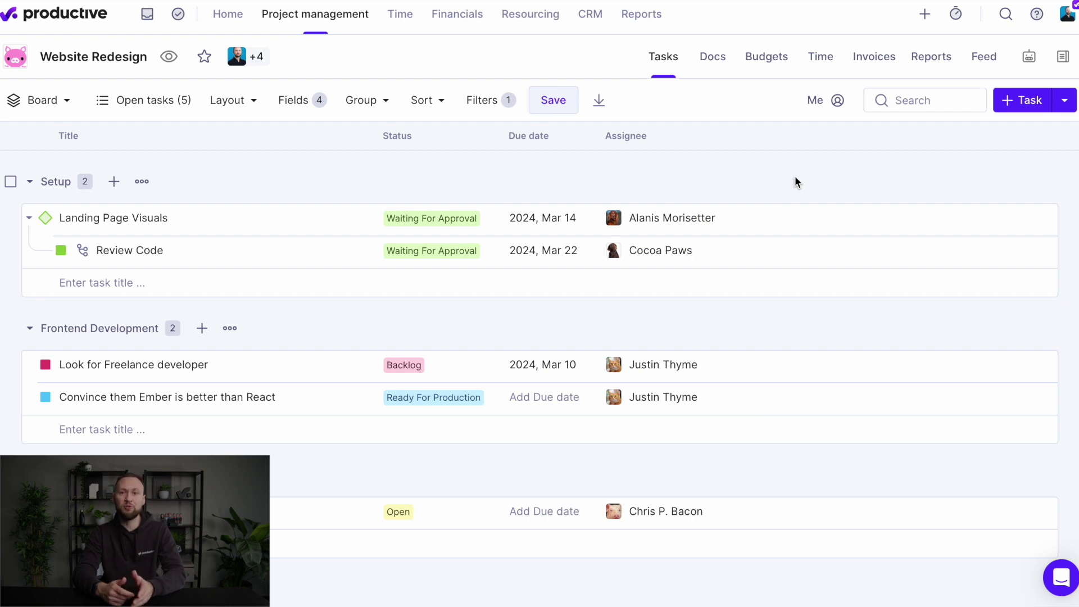
# Add an Assignee filter to the task view, matching the teammate assigned to Landing Page Visuals.
pyautogui.click(502, 101)
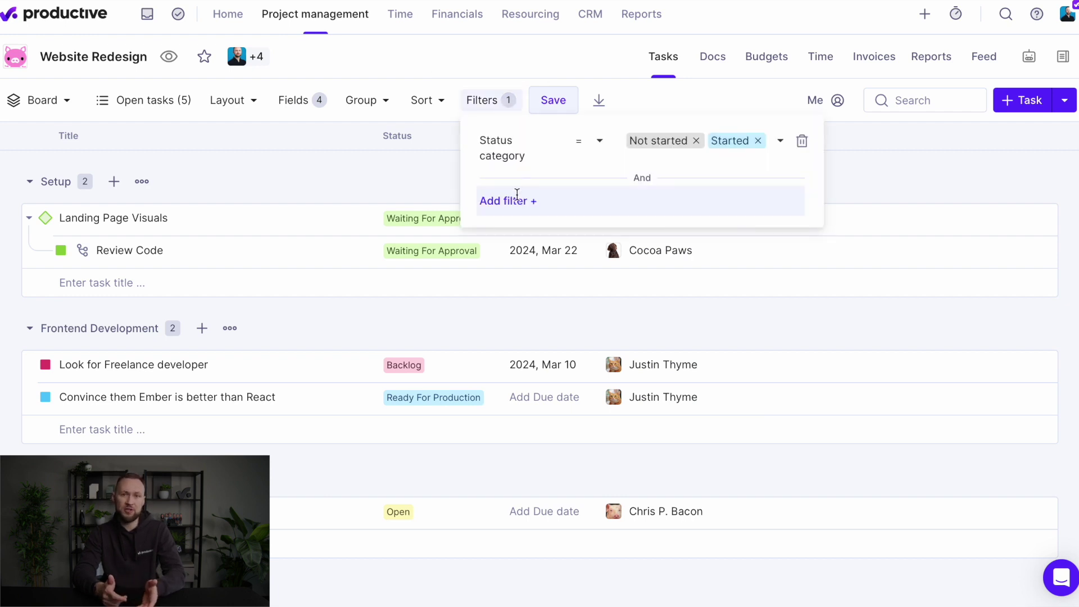
pyautogui.click(517, 198)
pyautogui.click(522, 302)
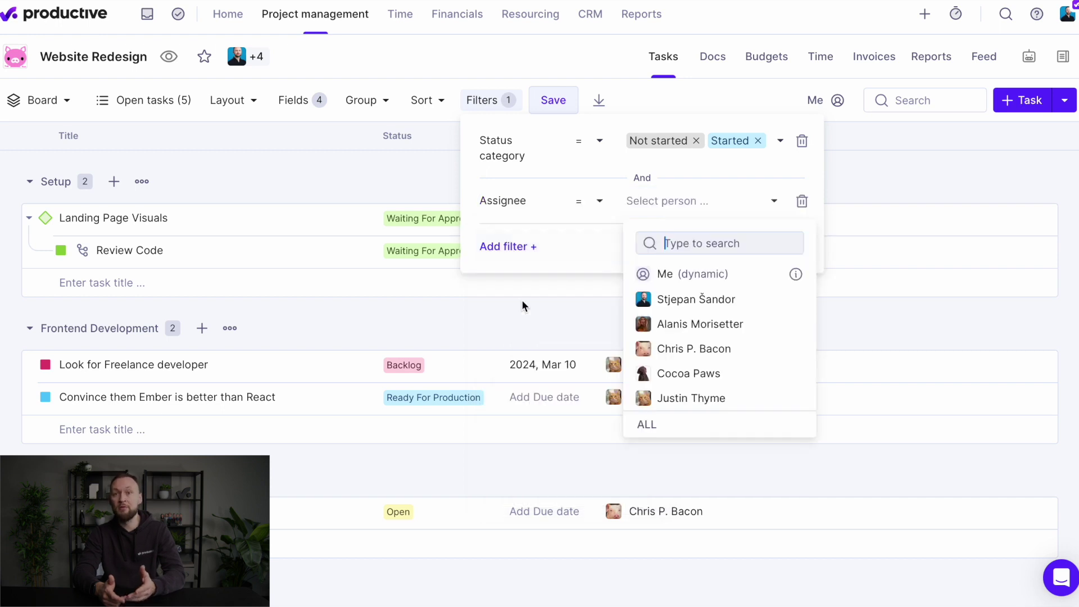
pyautogui.click(657, 327)
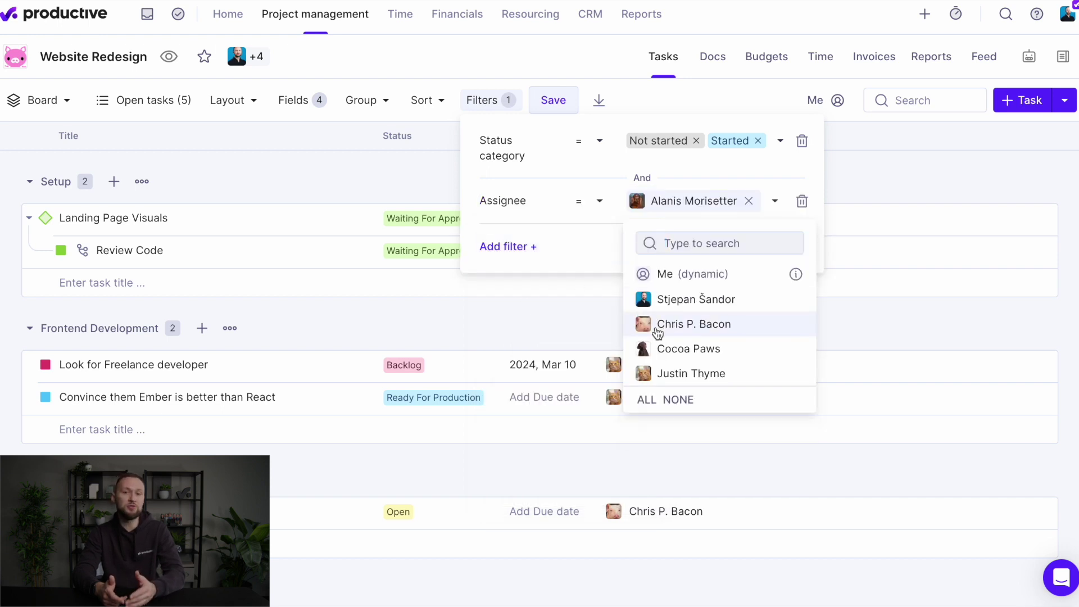
# Close the filter settings and open the Design Team board in the Website Redesign project.
pyautogui.click(582, 316)
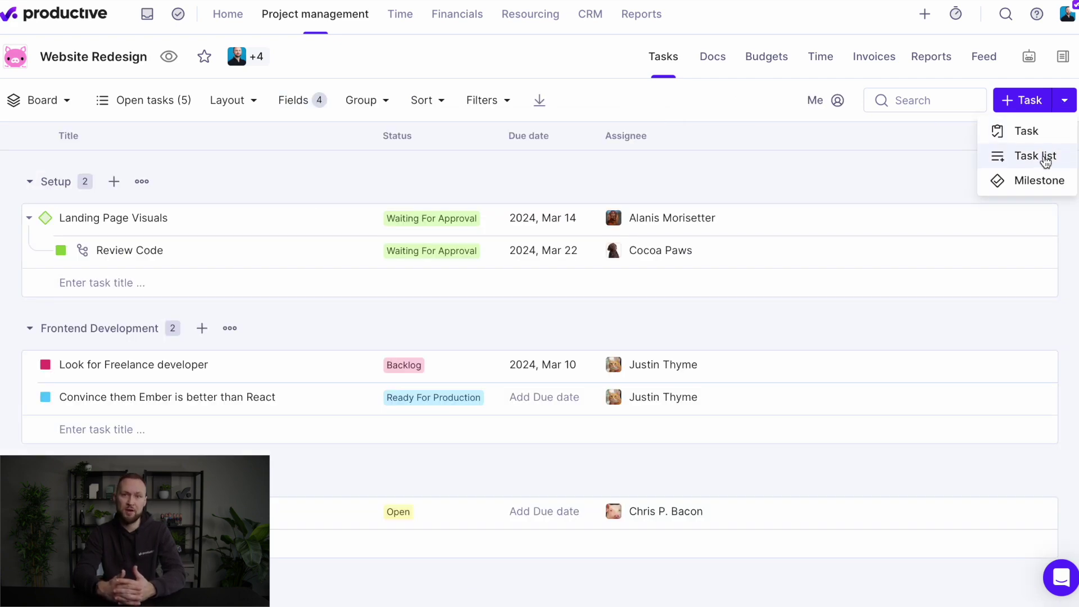
pyautogui.click(53, 101)
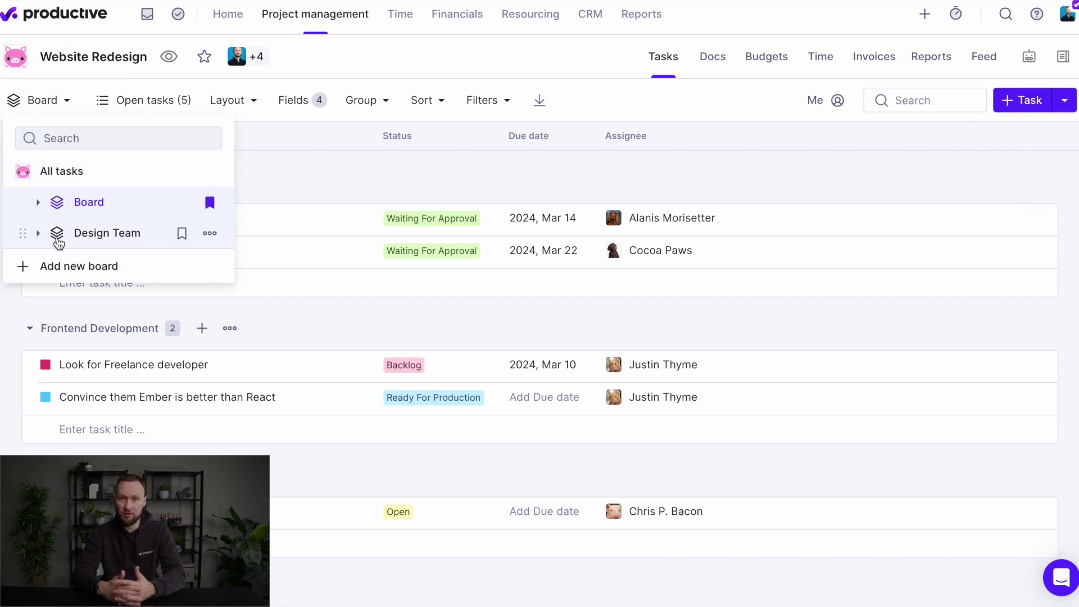
pyautogui.click(56, 241)
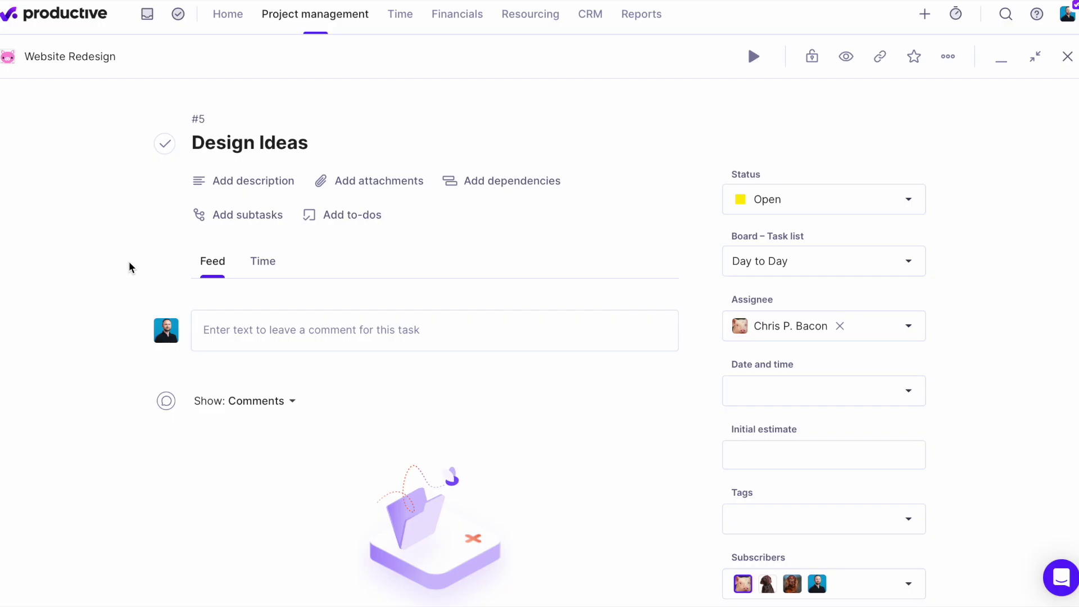
# Comment "can you comment on this please?" on the Design Ideas task with a greeting that mentions a teammate, and open its Subscribers list.
pyautogui.click(236, 327)
pyautogui.write('Hey @justin')
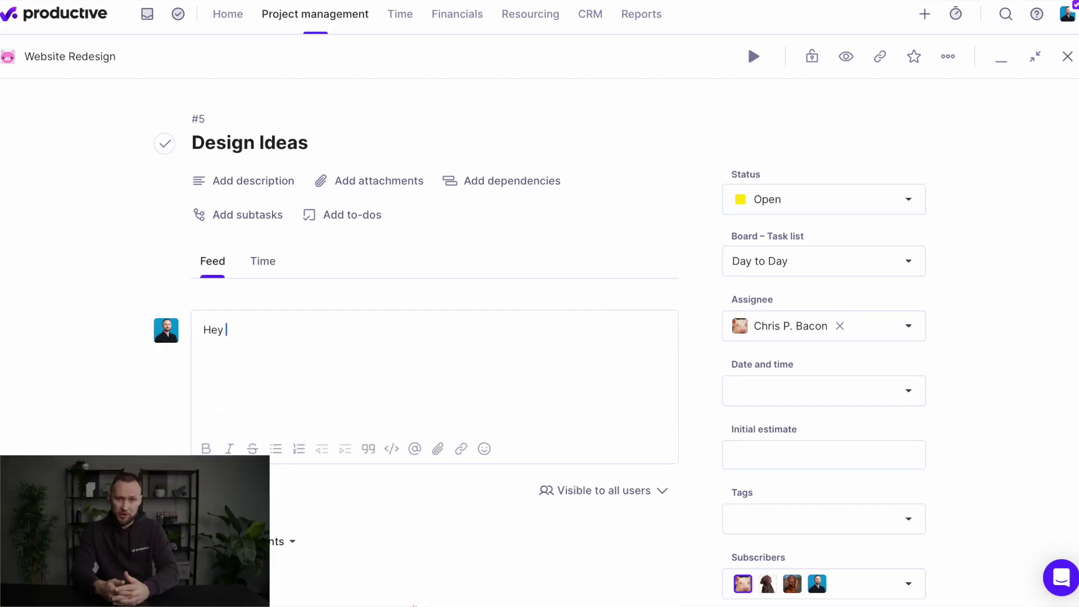
pyautogui.press('Return')
pyautogui.write('can you comment on this please?')
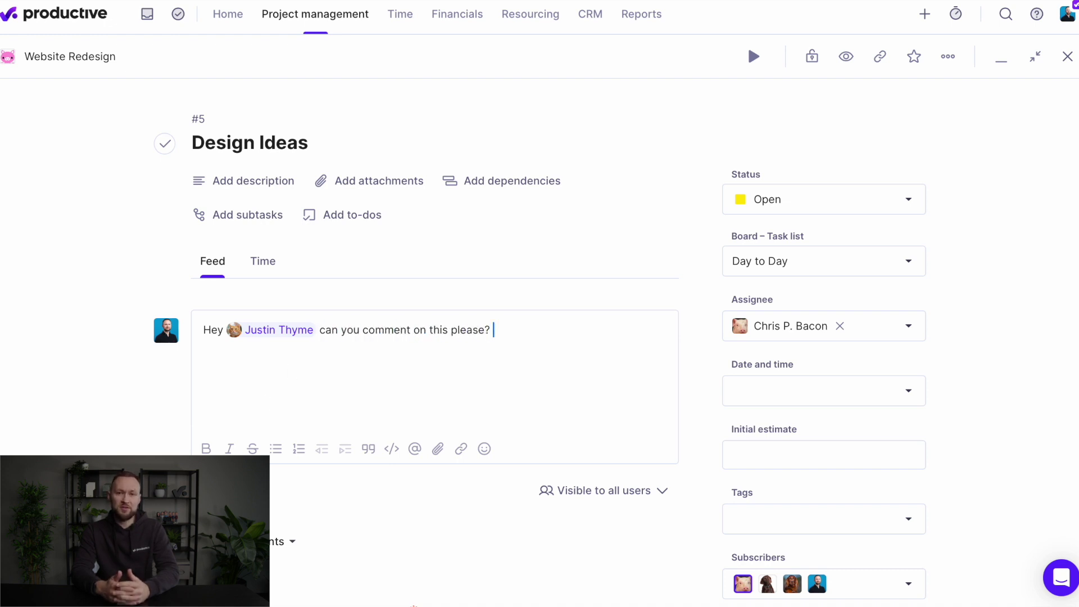
pyautogui.press('Return')
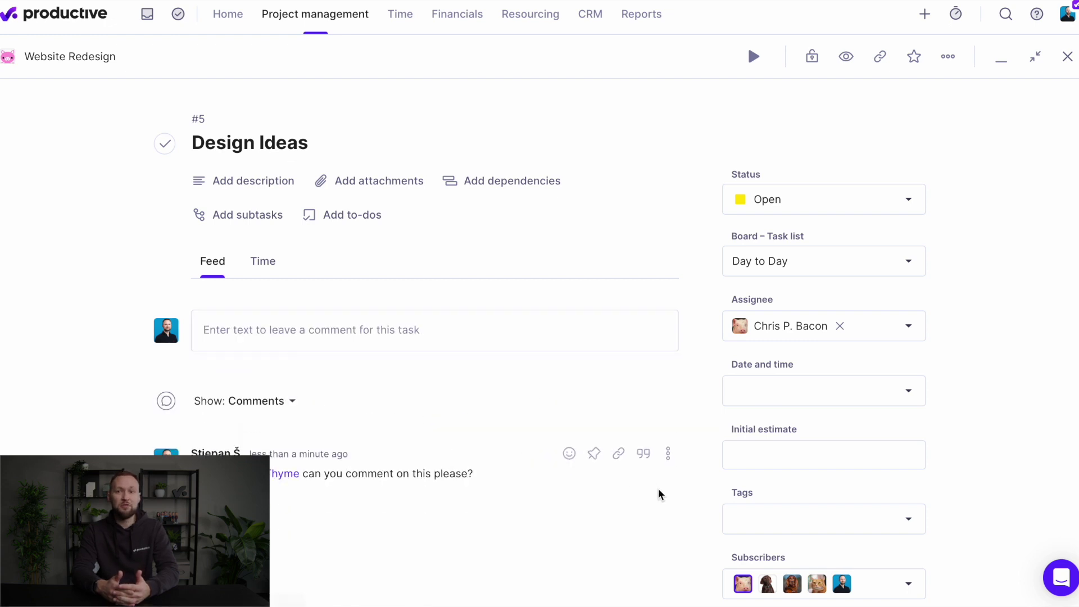
pyautogui.scroll(-3, 660, 497)
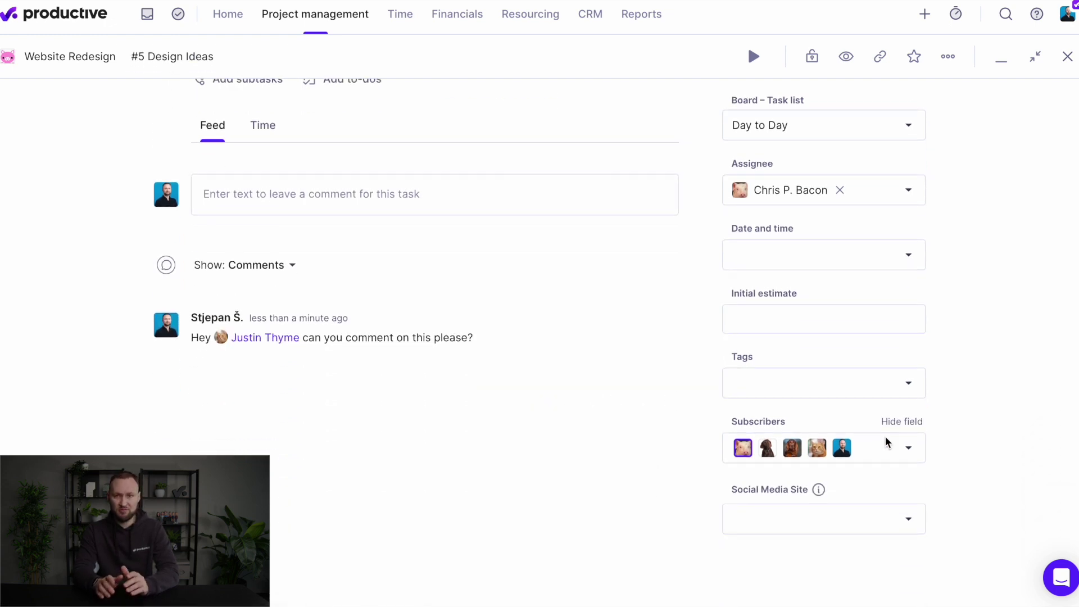
pyautogui.click(910, 448)
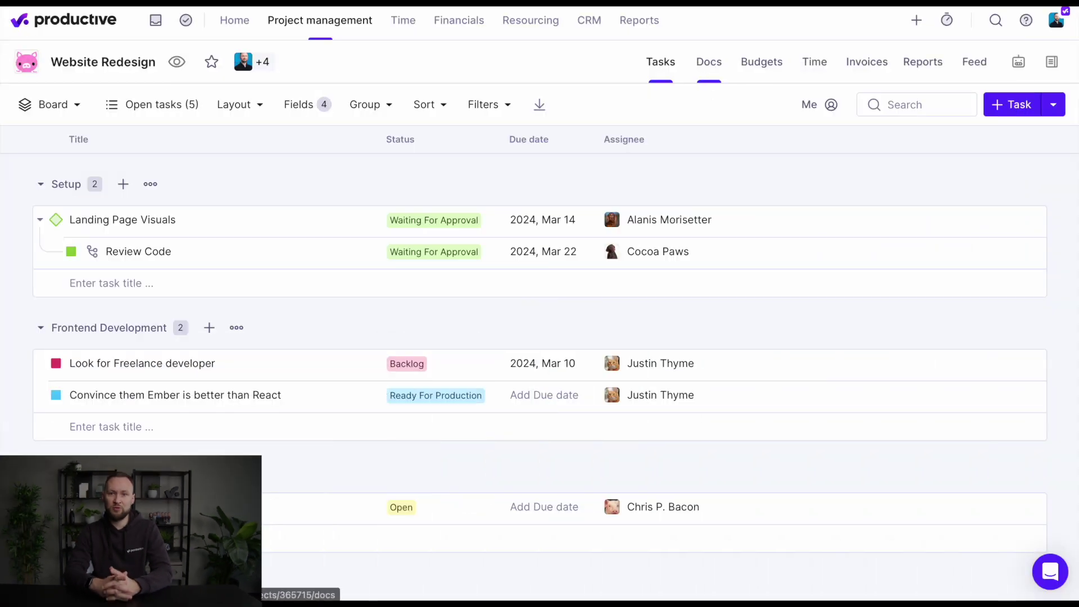
# View the Target Audience and Key Features and Functionalities pages of the project's Project Overview doc, and open the page's PDF export options.
pyautogui.click(709, 62)
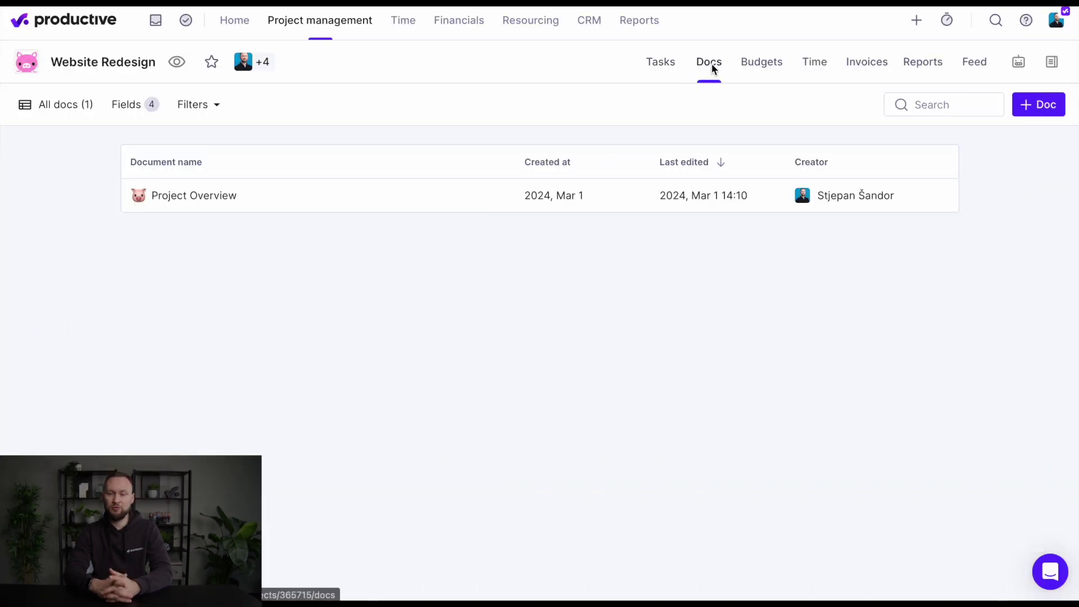
pyautogui.click(437, 208)
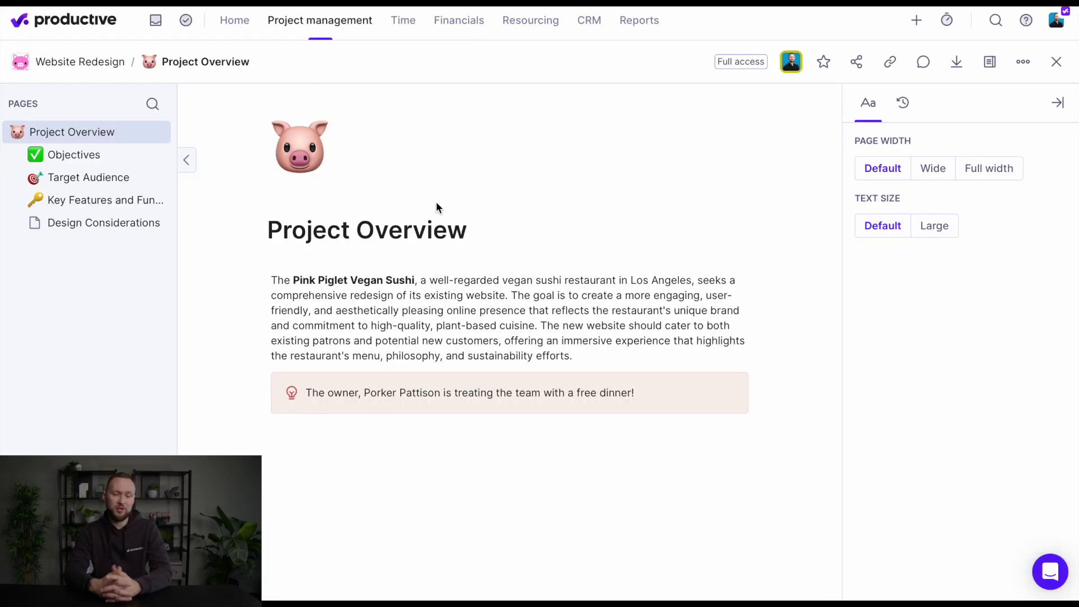
pyautogui.click(119, 179)
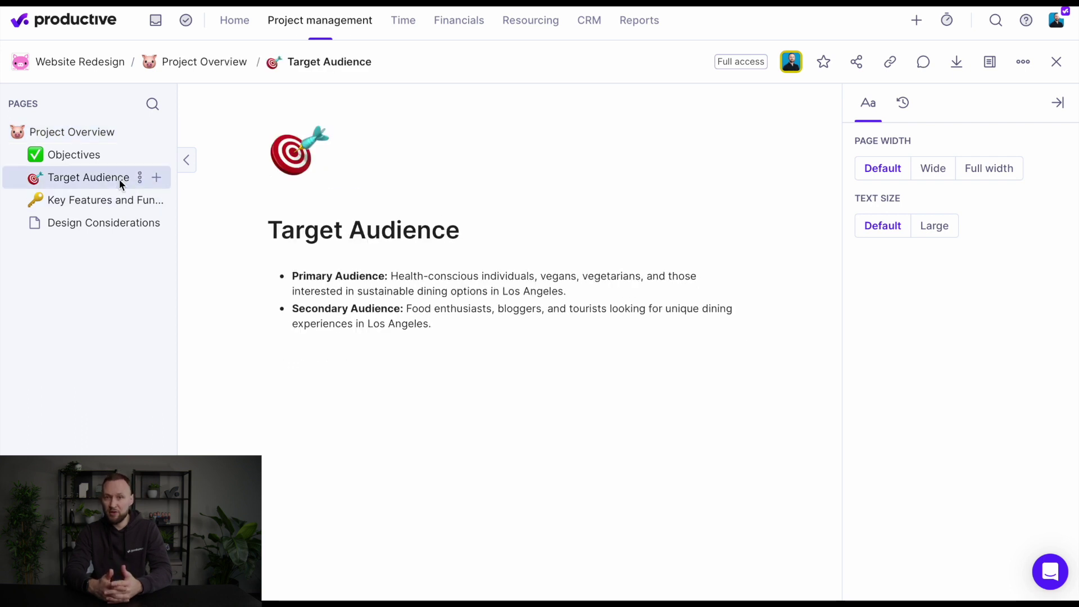
pyautogui.click(119, 201)
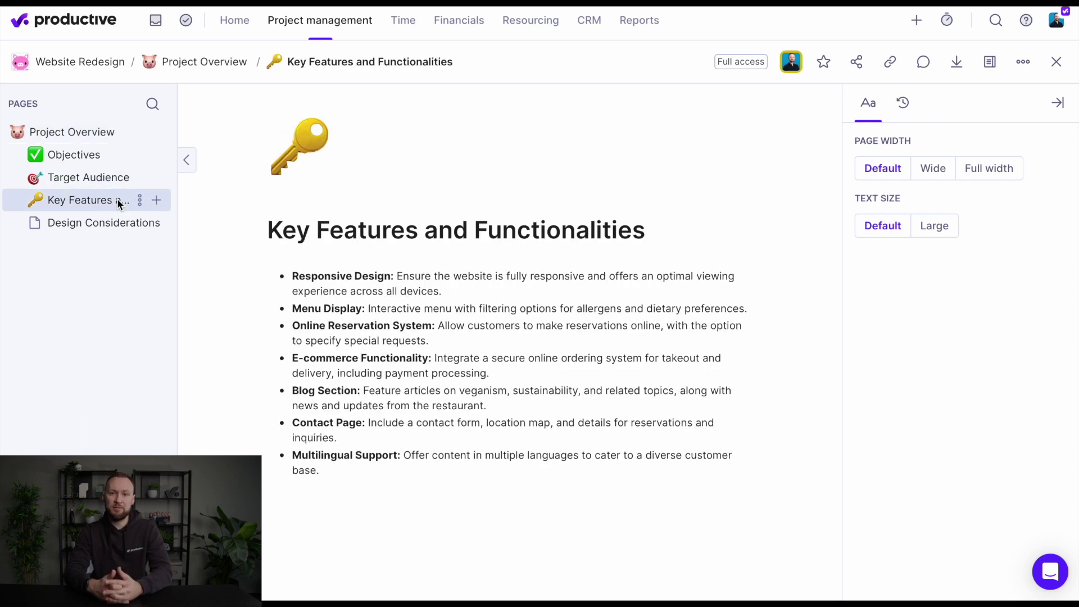
pyautogui.click(967, 63)
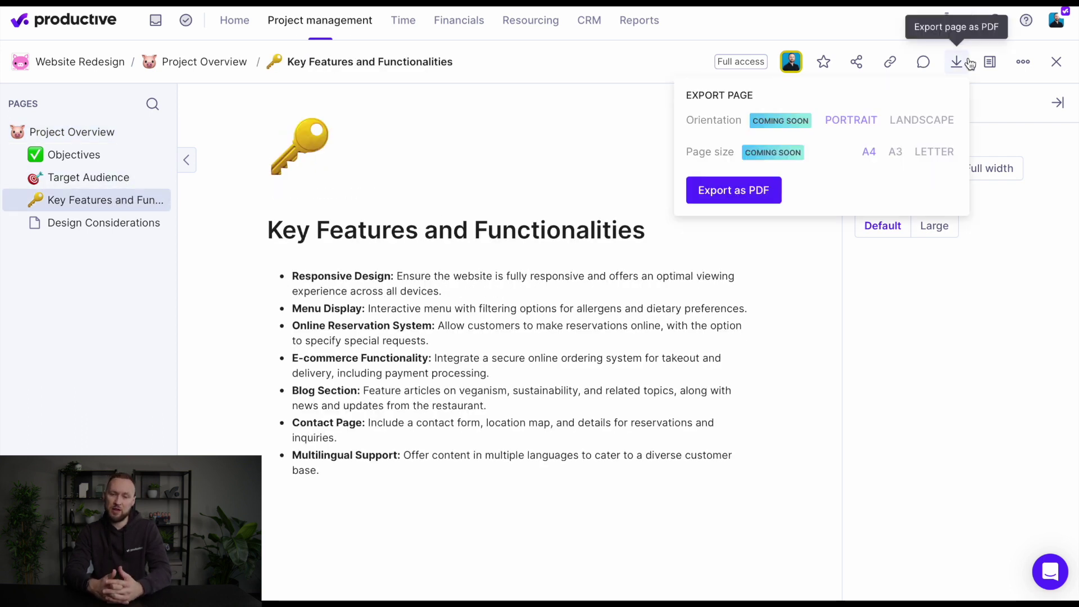